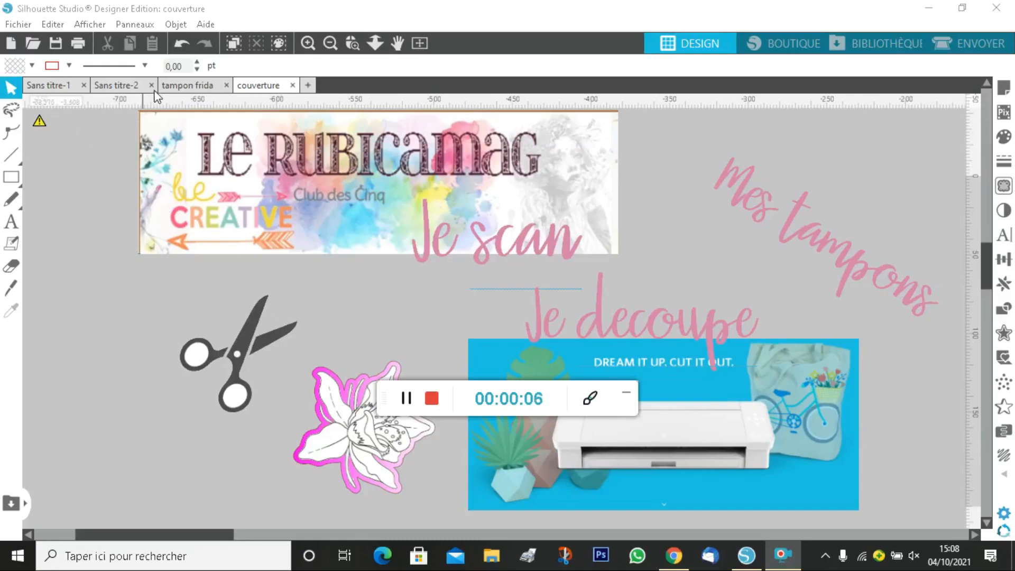
Scan the flower drawing into the Sans titre-1 document from the Samsung Universal Scan Driver source at 300 ppp in A4 size
left_click(66, 88)
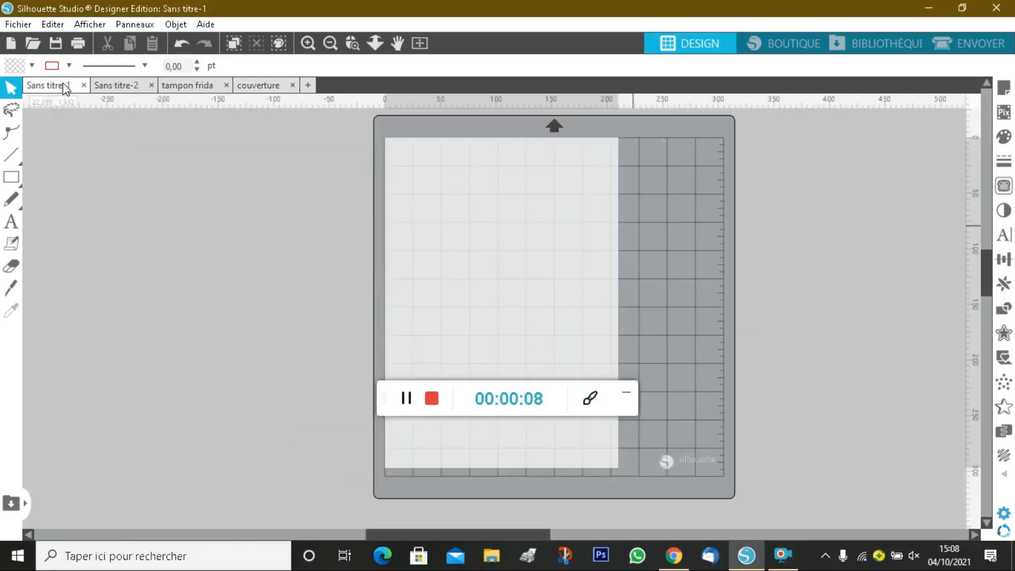
left_click(461, 394)
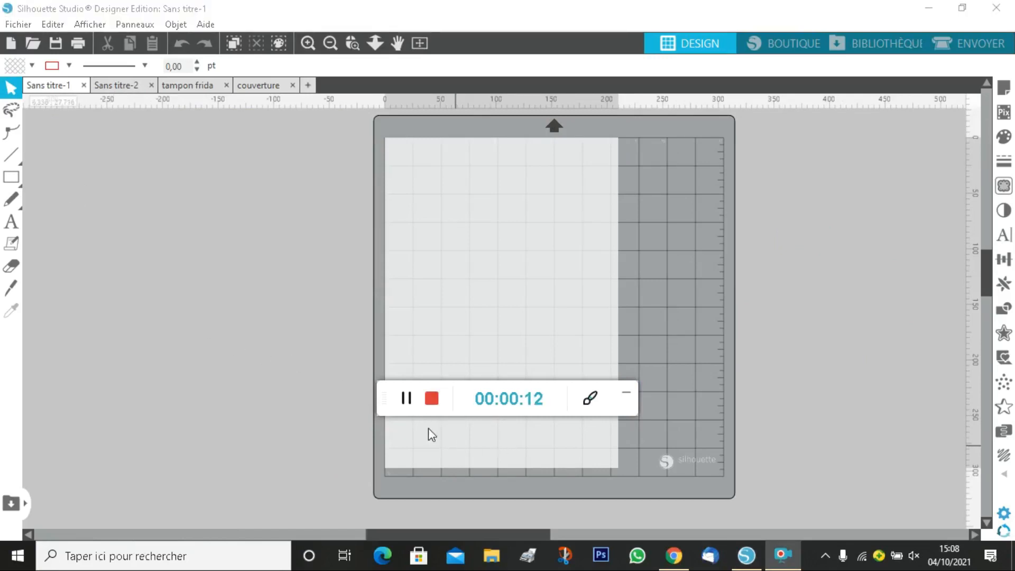
left_click_drag(623, 411, 957, 534)
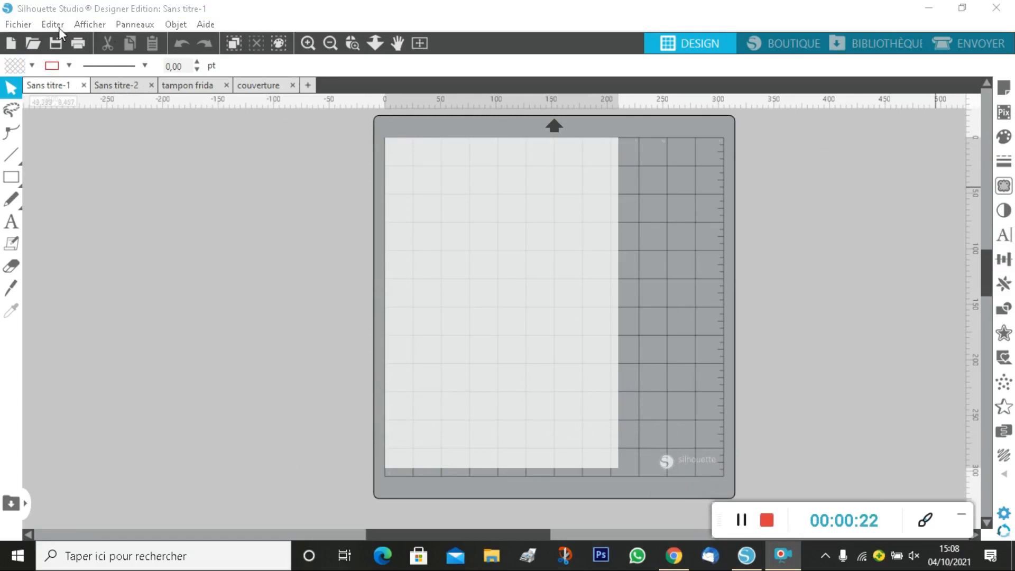
left_click(11, 26)
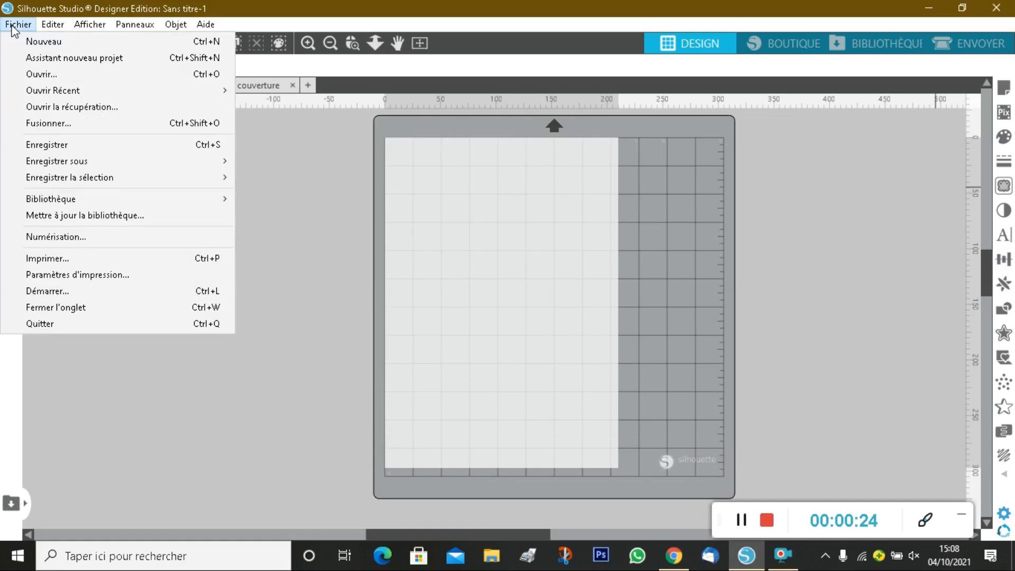
left_click(50, 236)
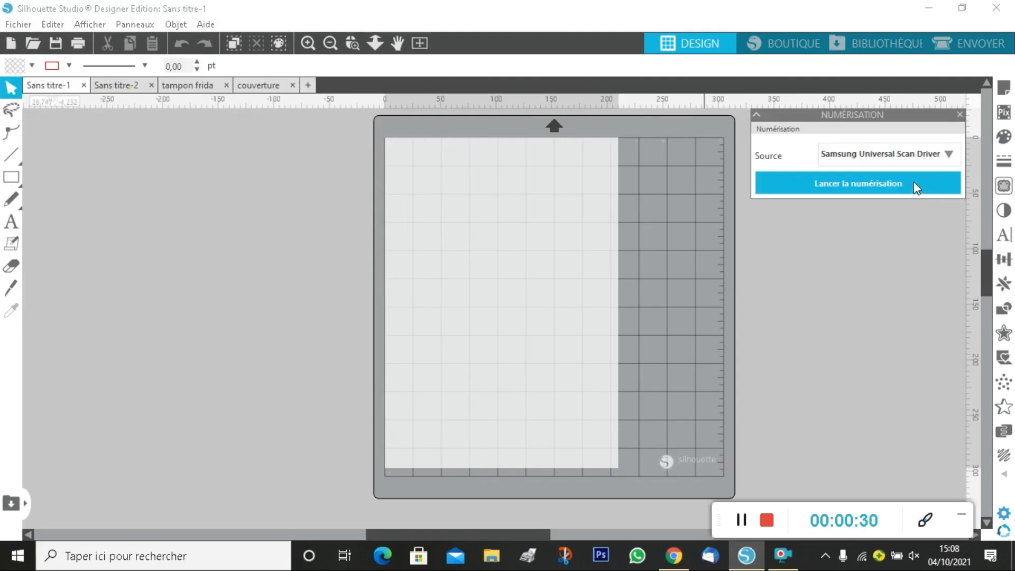
left_click(916, 186)
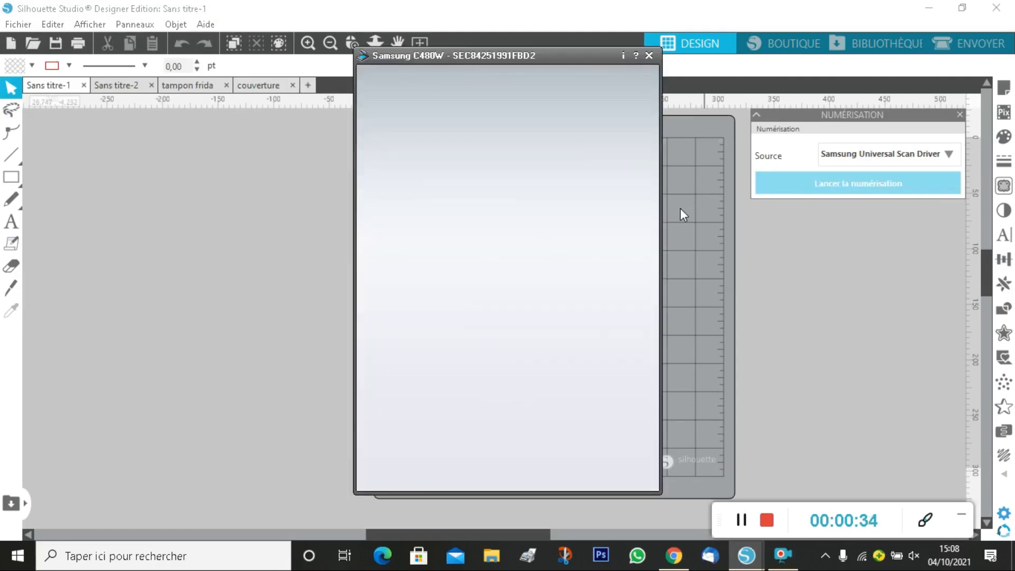
left_click(625, 472)
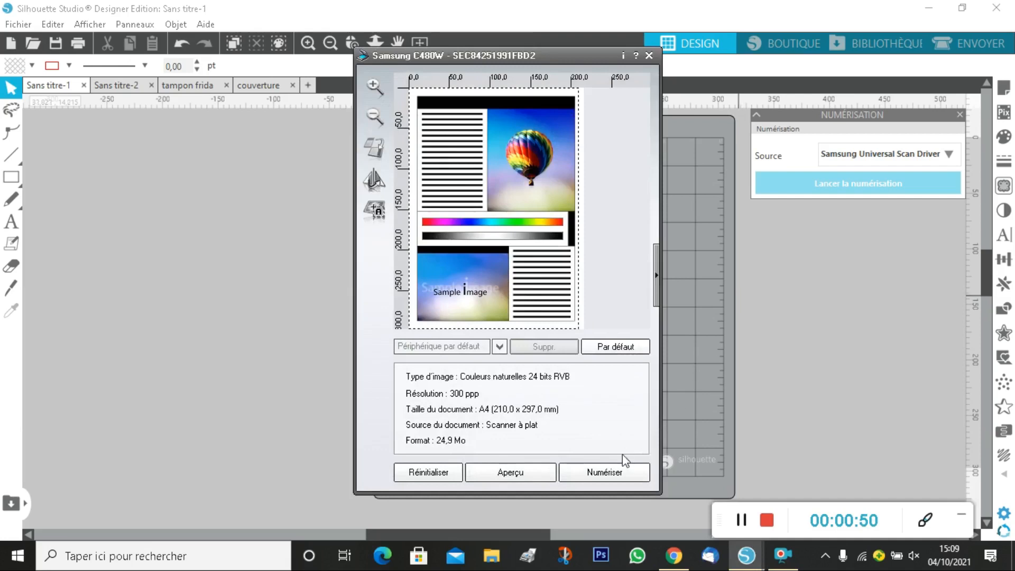
left_click(623, 472)
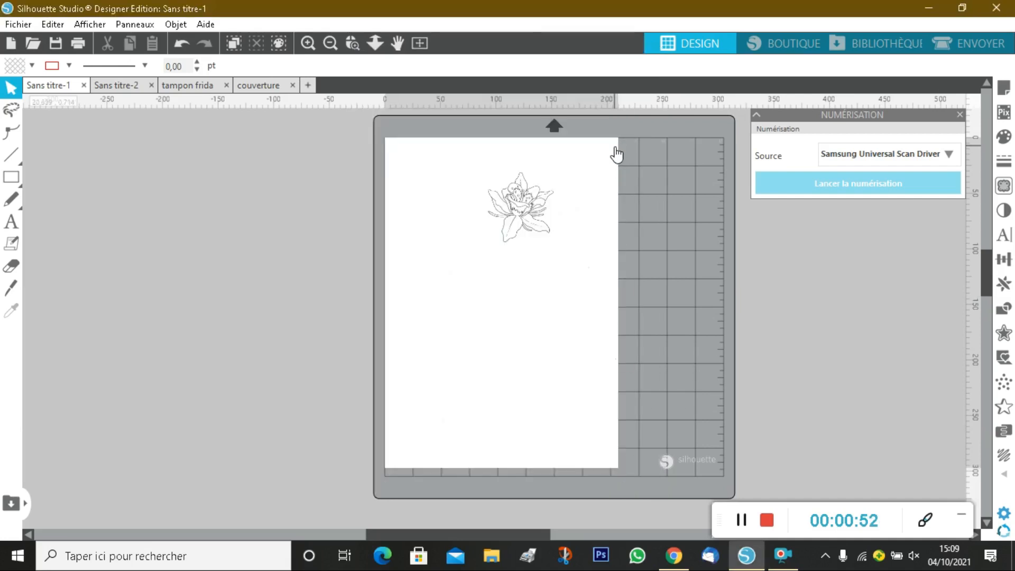
Trace and detach the scanned flower from an area about 7.8 by 7.4 cm with a 90% threshold, and move the remaining scan off the mat
left_click(531, 215)
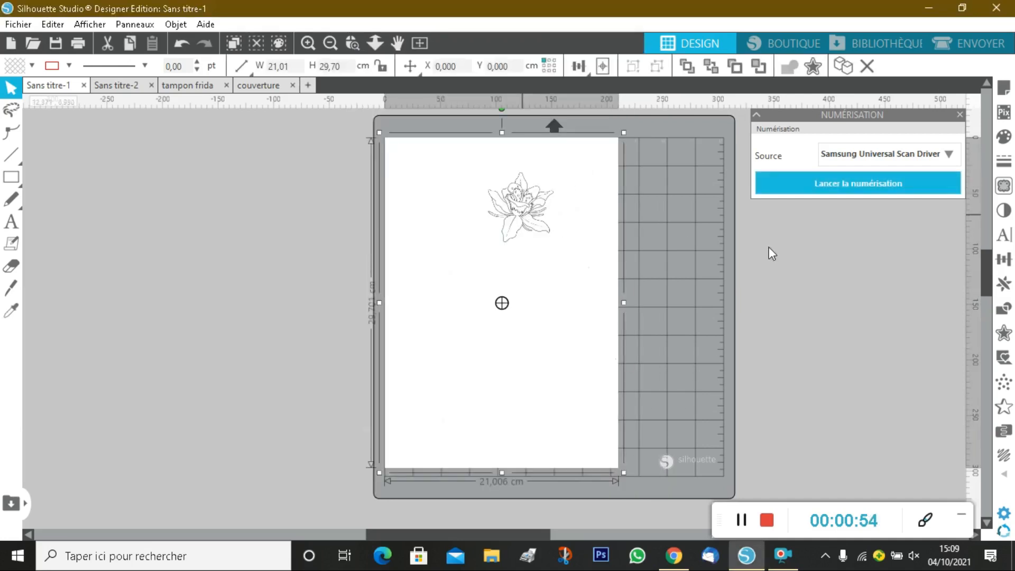
left_click(1004, 186)
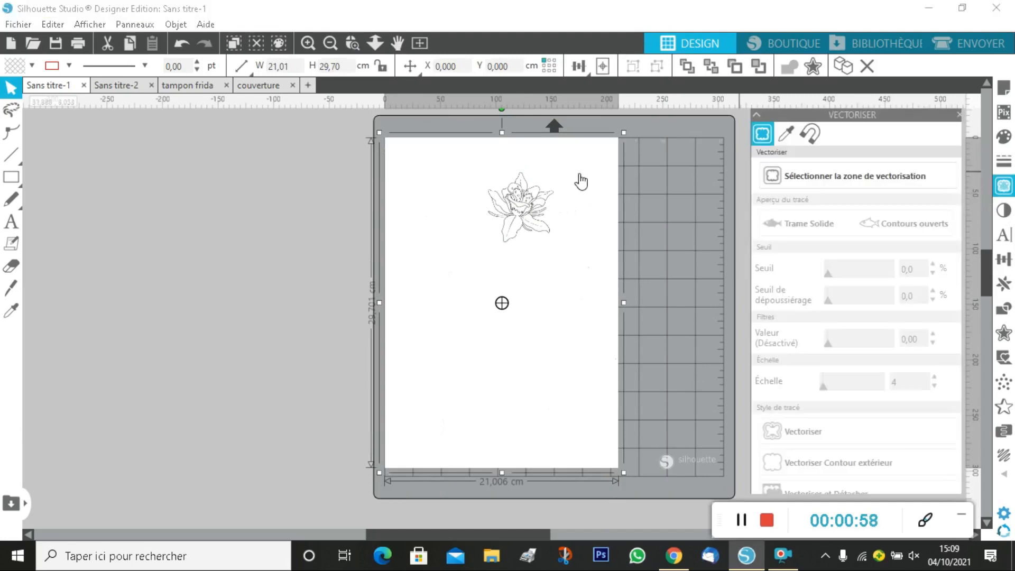
left_click(838, 180)
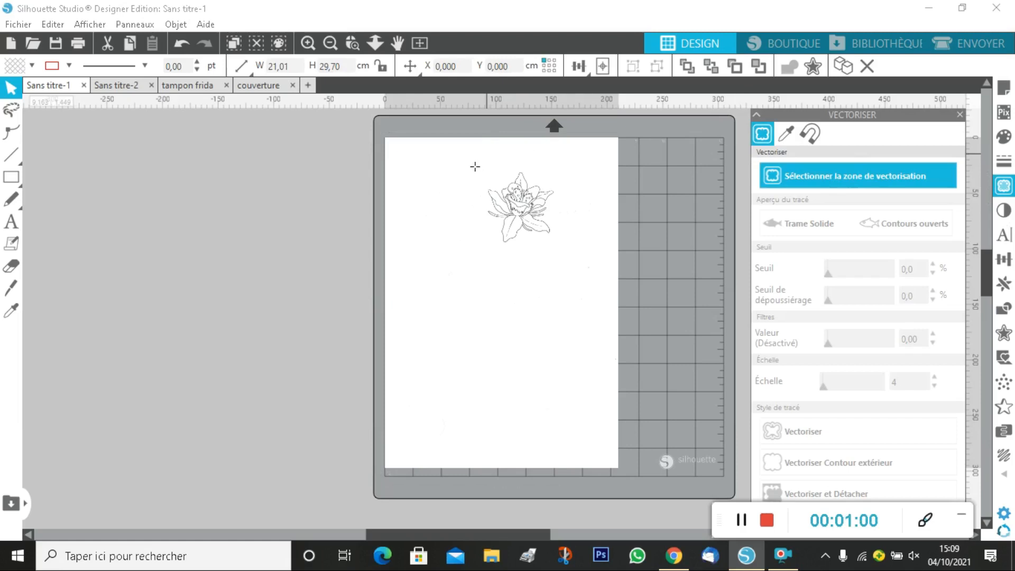
left_click_drag(475, 166, 563, 249)
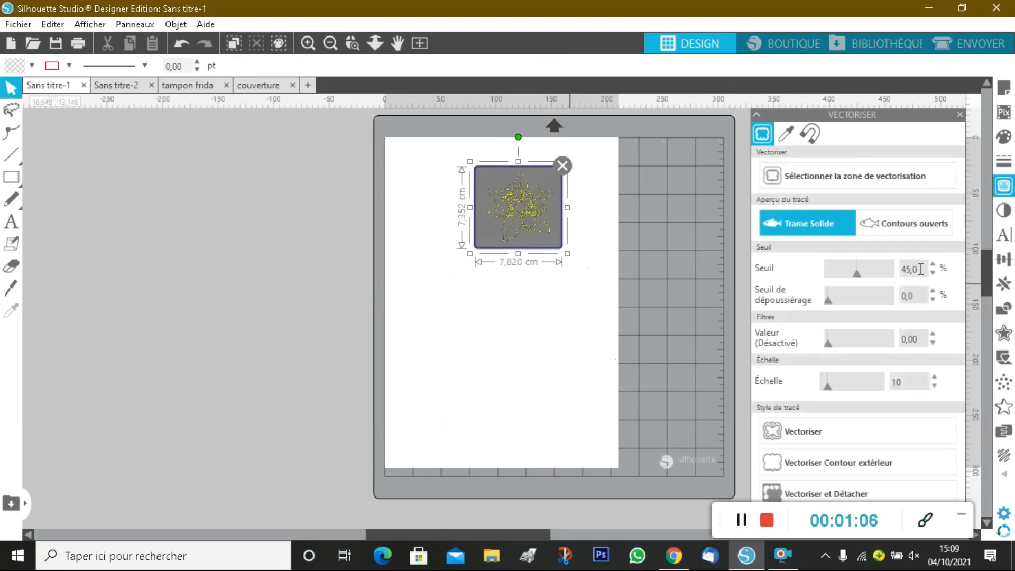
type("90")
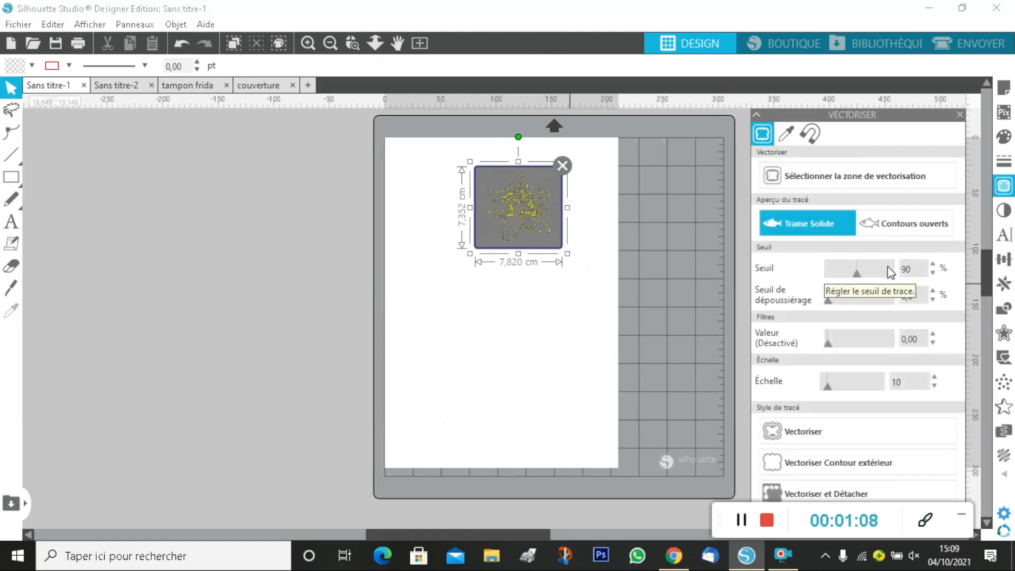
key("Return")
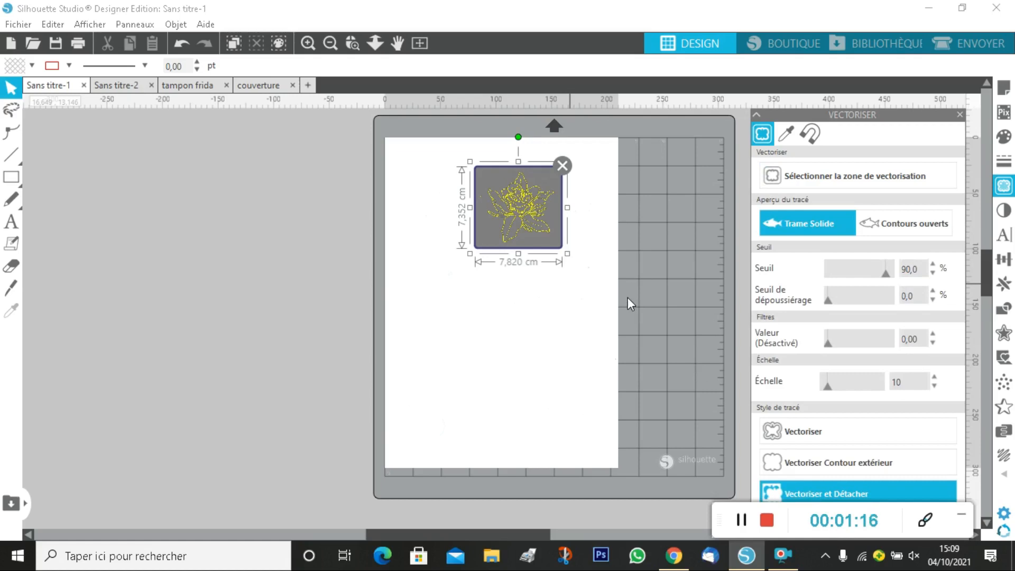
left_click(595, 296)
mouse_move(515, 313)
left_mouse_down()
mouse_move(265, 324)
mouse_move(251, 300)
left_mouse_up()
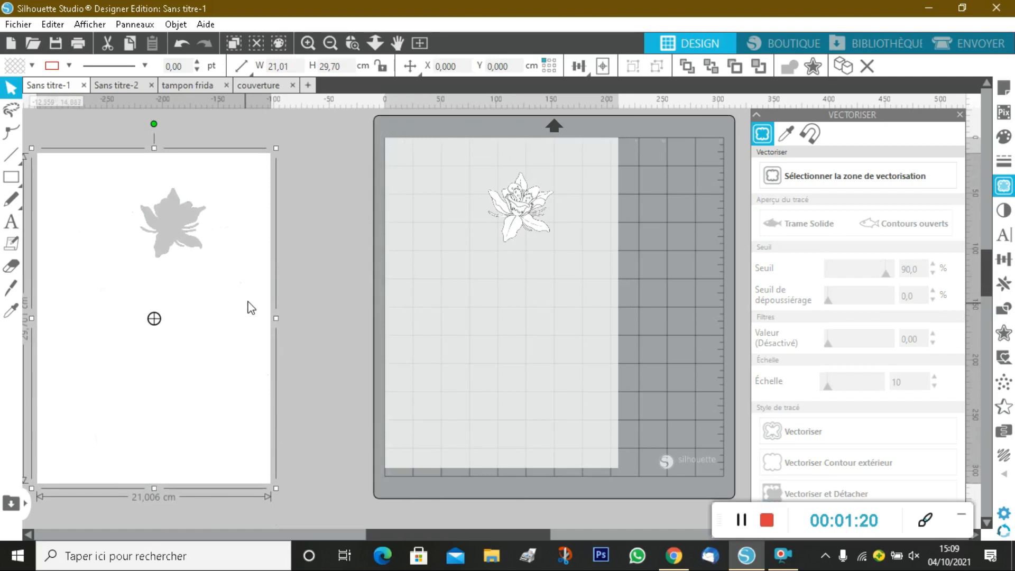
Set the line colour of the detached flower on the page to red
left_click(502, 239)
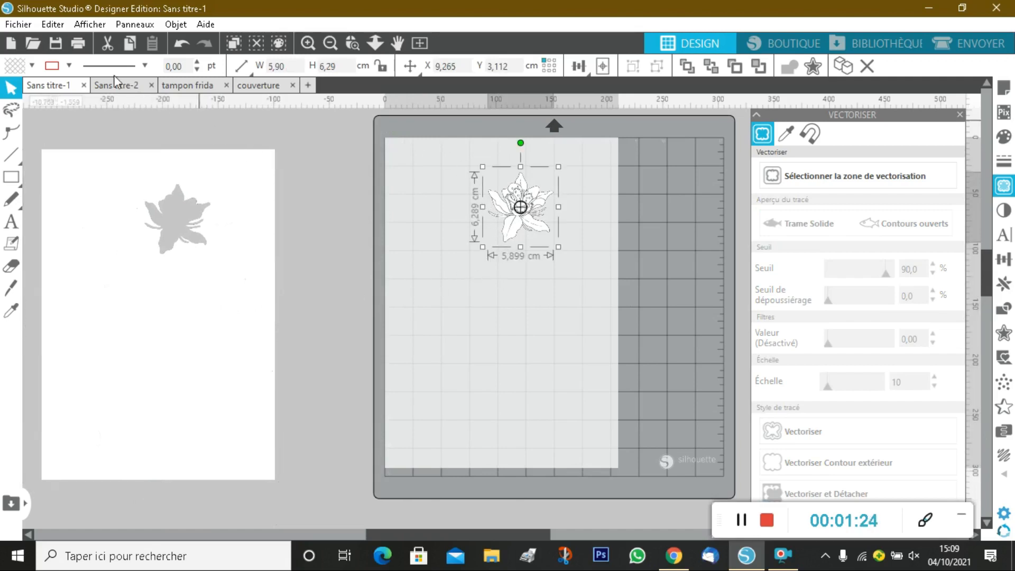
left_click(69, 66)
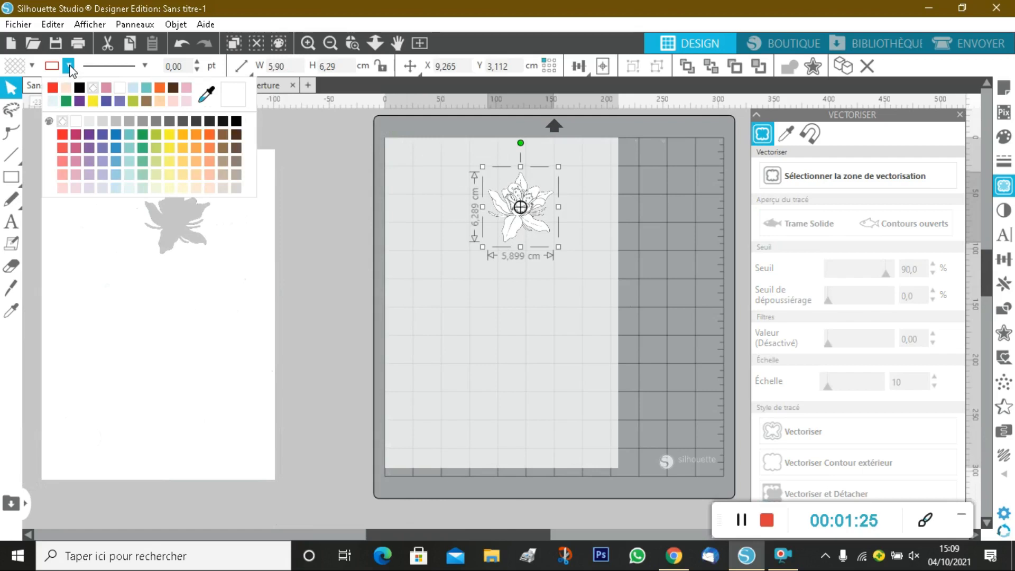
left_click(53, 88)
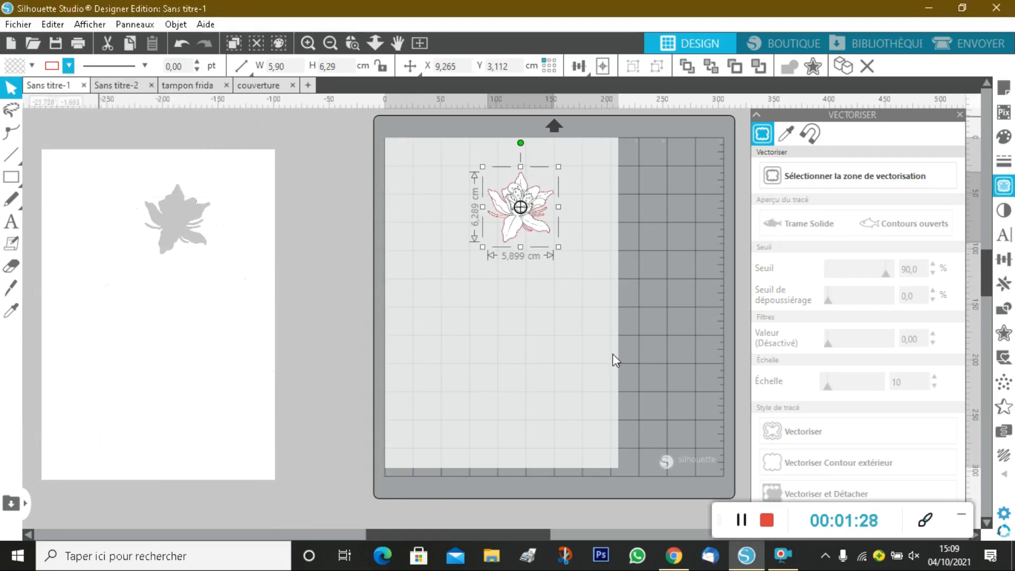
Add a rounded outer contour around the detached flower at a distance of 0.100 cm
left_click(1004, 333)
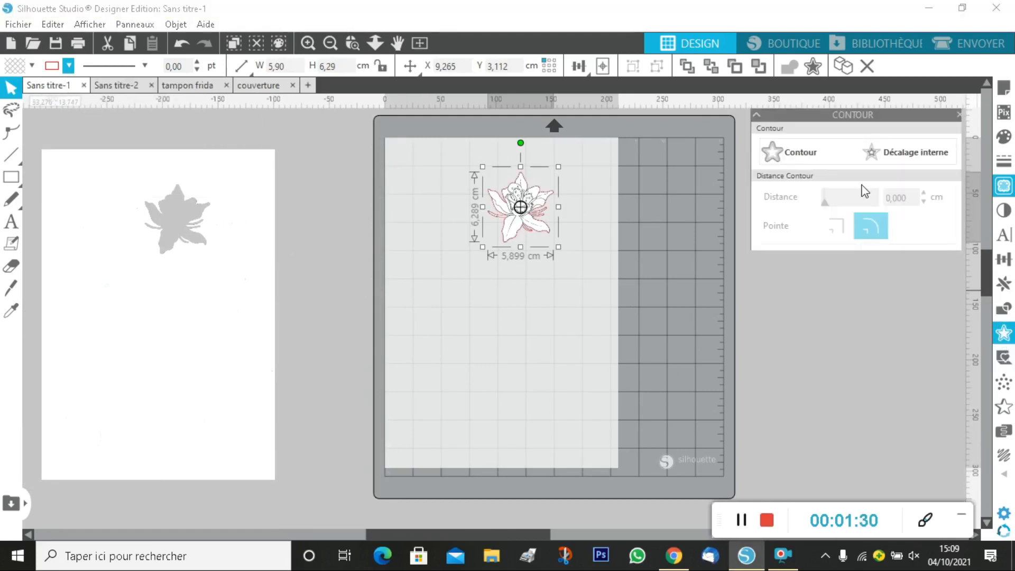
left_click(800, 152)
left_click(800, 150)
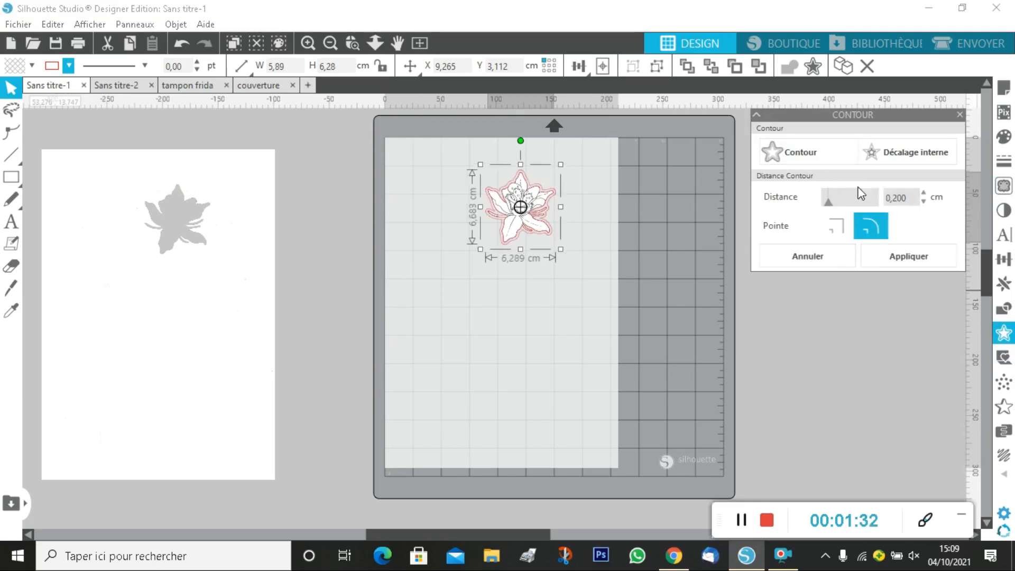
type("0")
type(".100")
left_click(905, 249)
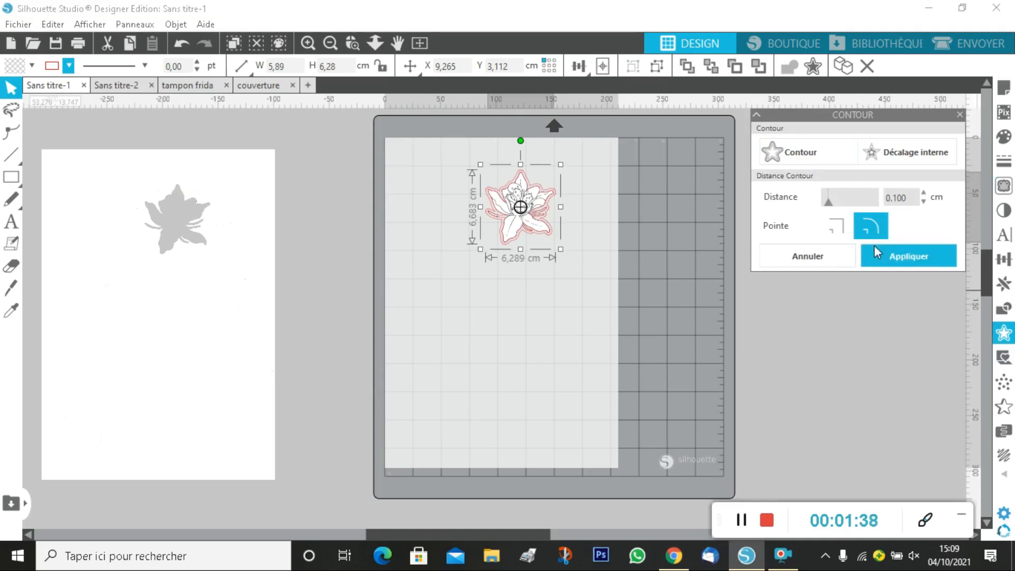
Colour the new contour's line black and move the red-outlined flower off the page, between the scan and the mat
left_click(69, 66)
left_click(80, 89)
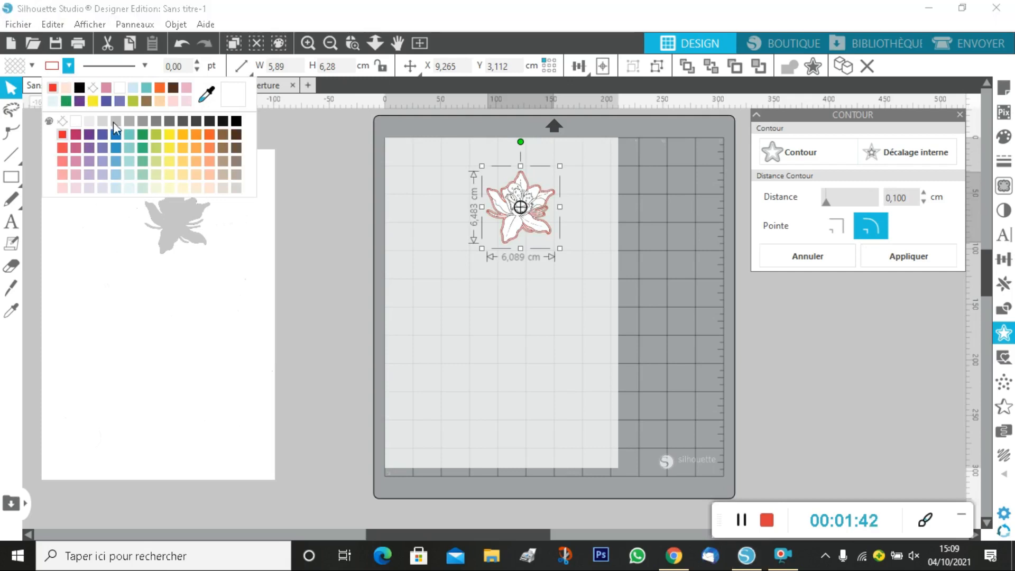
left_click(330, 276)
left_click_drag(522, 230, 323, 193)
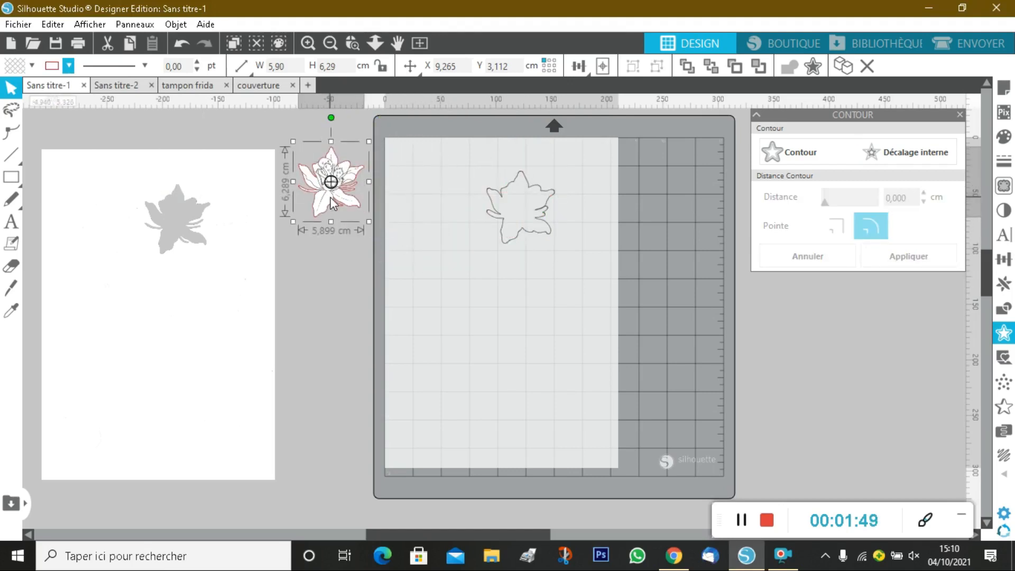
Move the black contour to the page's upper left corner and replicate it as a column of three
left_click(517, 244)
left_click_drag(508, 240, 433, 218)
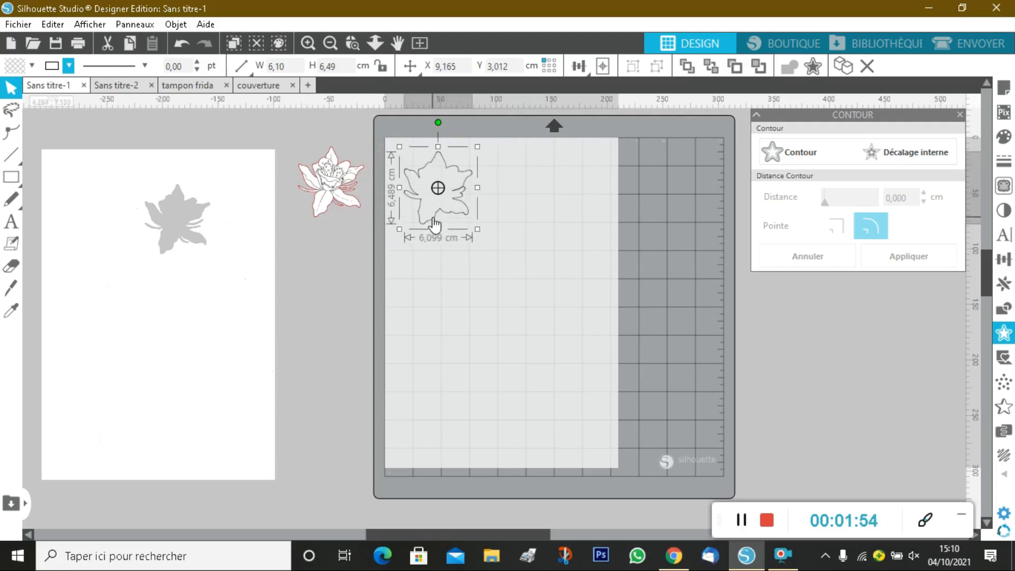
left_click(1003, 284)
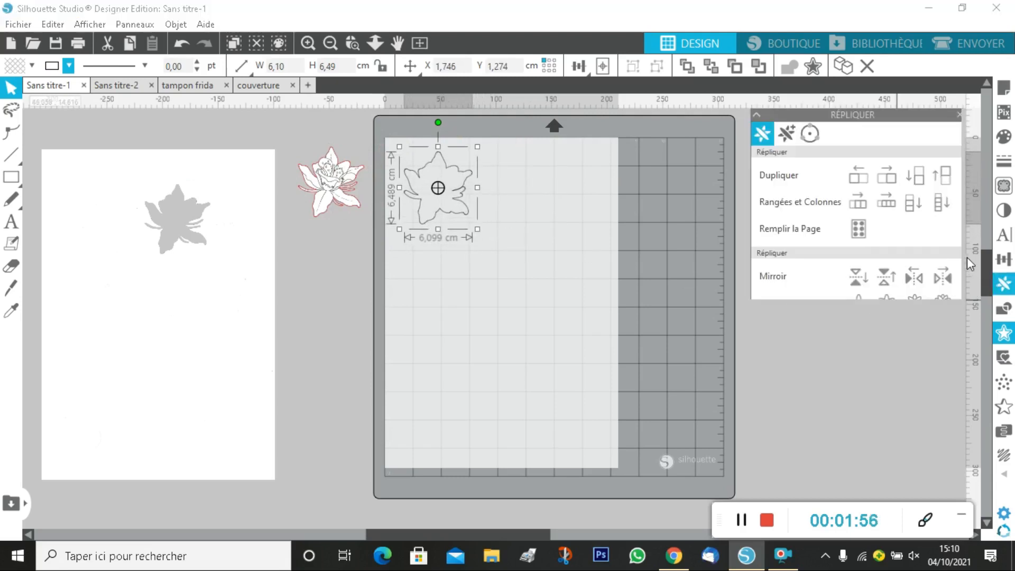
left_click(910, 204)
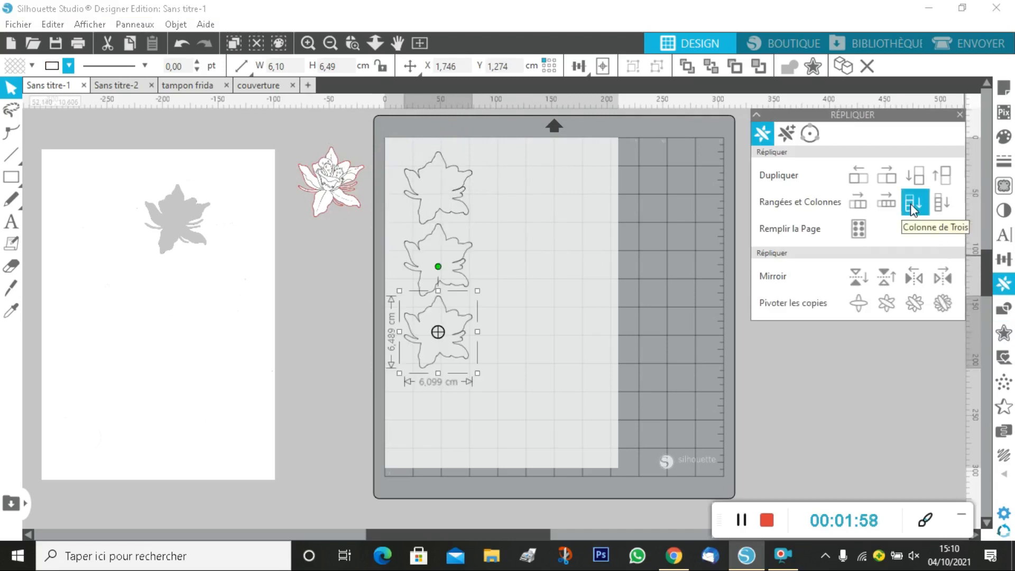
Move the column's top contour to the upper right of the page and draw a rectangle about 8.7 by 8.2 cm around it
left_click(465, 220)
left_click_drag(467, 221, 567, 231)
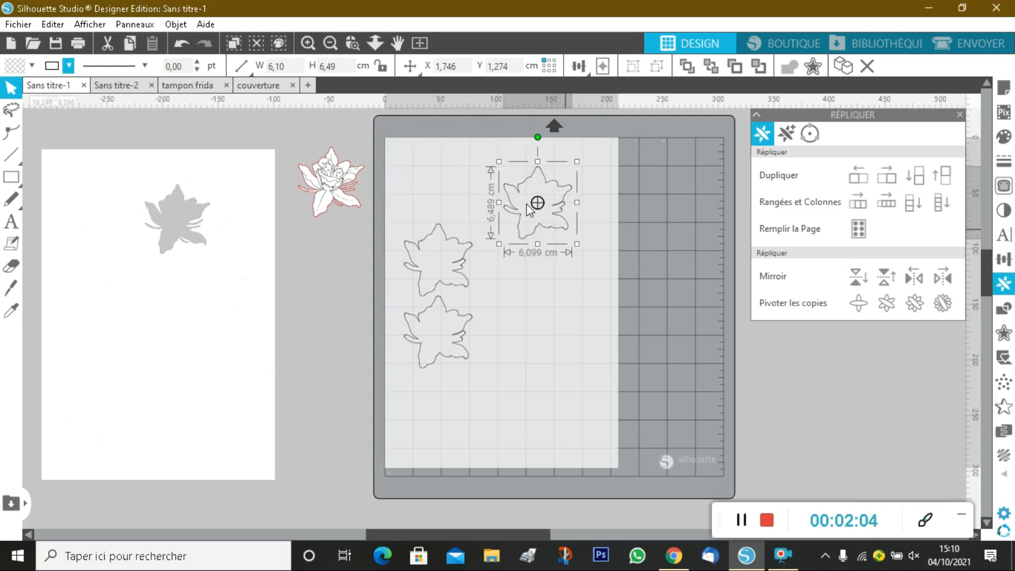
left_click(16, 180)
mouse_move(491, 159)
left_mouse_down()
mouse_move(499, 240)
mouse_move(588, 249)
left_mouse_up()
left_click(12, 90)
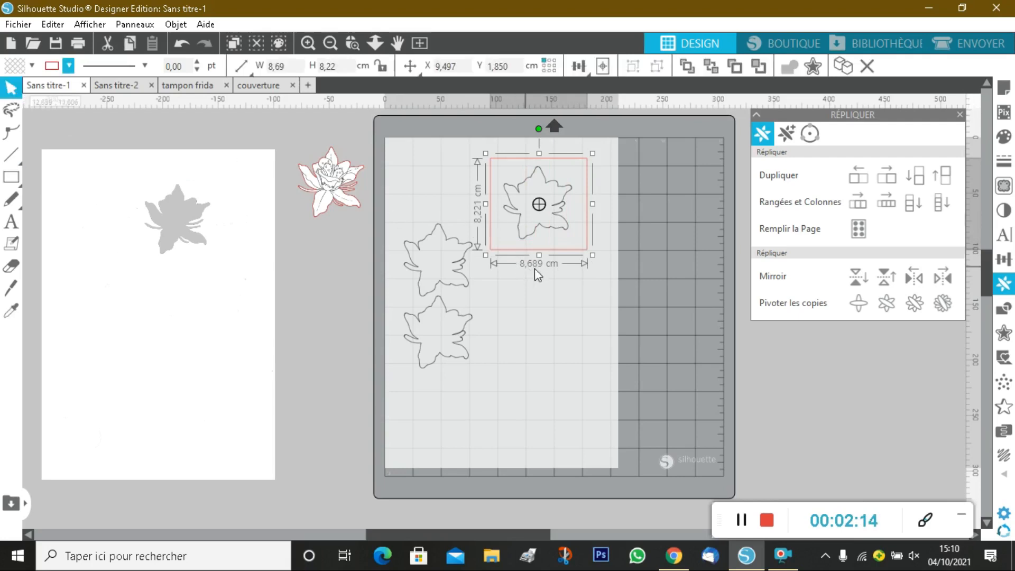
Set the rectangle's width and height to 6 cm each
left_click(1003, 258)
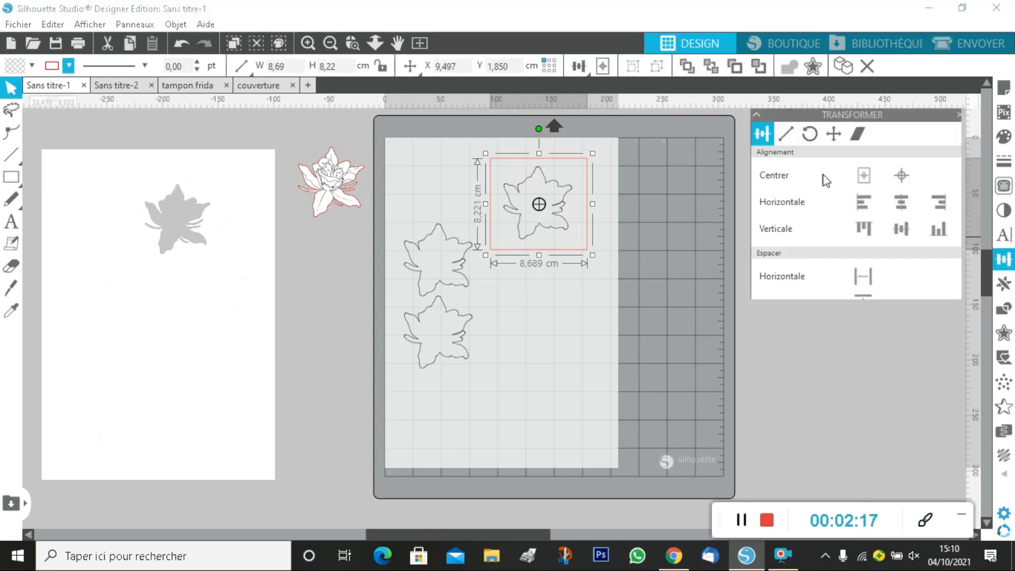
left_click(791, 134)
left_click_drag(926, 285, 874, 292)
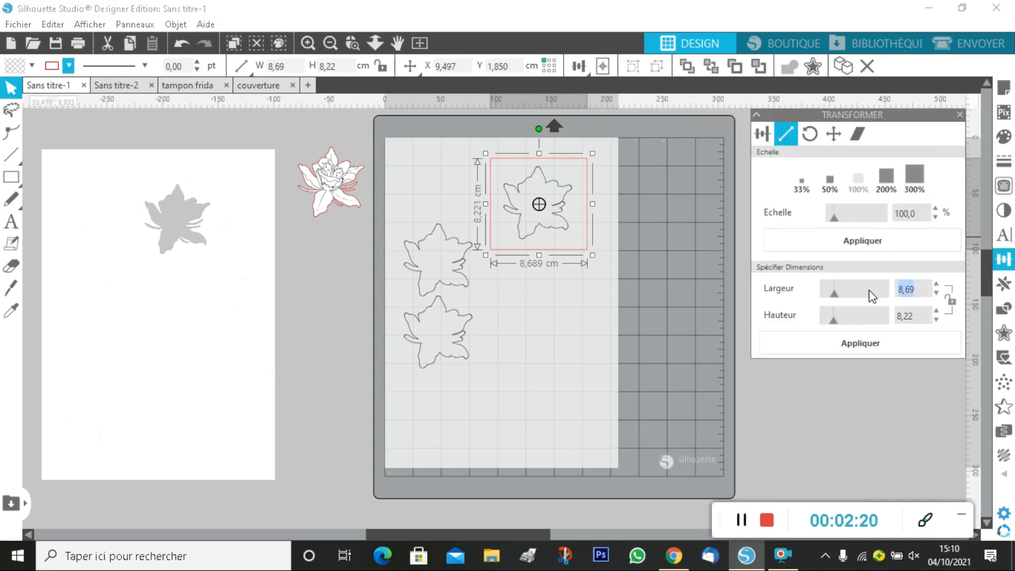
type("6")
left_click_drag(922, 317, 874, 321)
type("6")
left_click(878, 343)
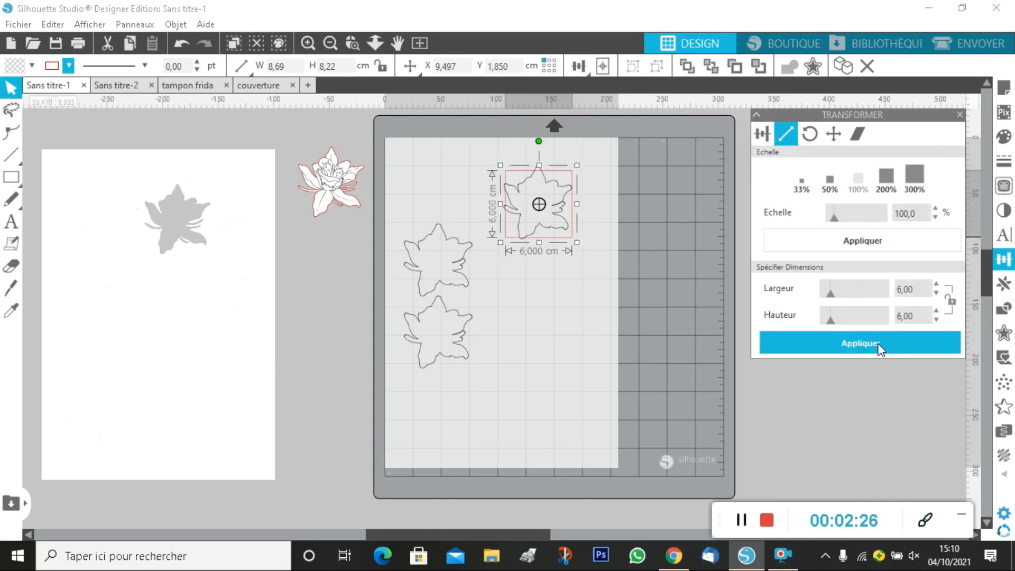
Fill the flower contour inside the square with light peach
left_click(561, 233)
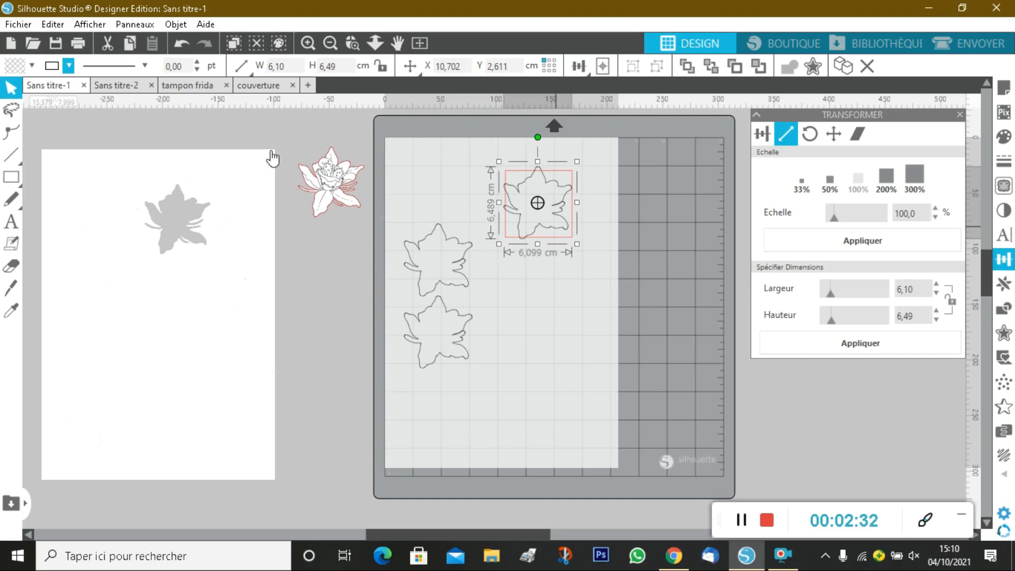
left_click(32, 66)
left_click(41, 87)
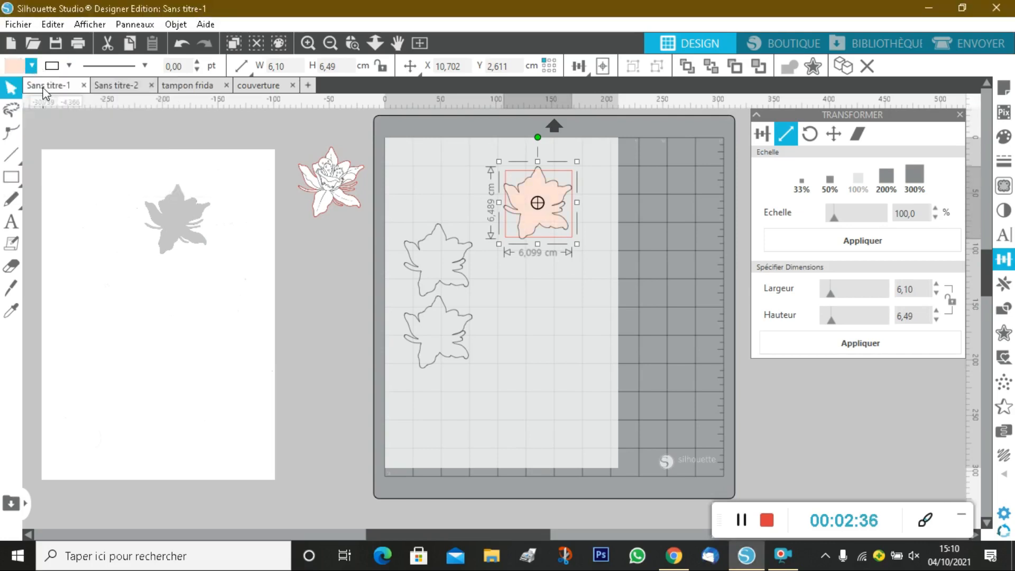
Centre the peach flower contour and the 6 cm square on each other
left_click(569, 238, "shift")
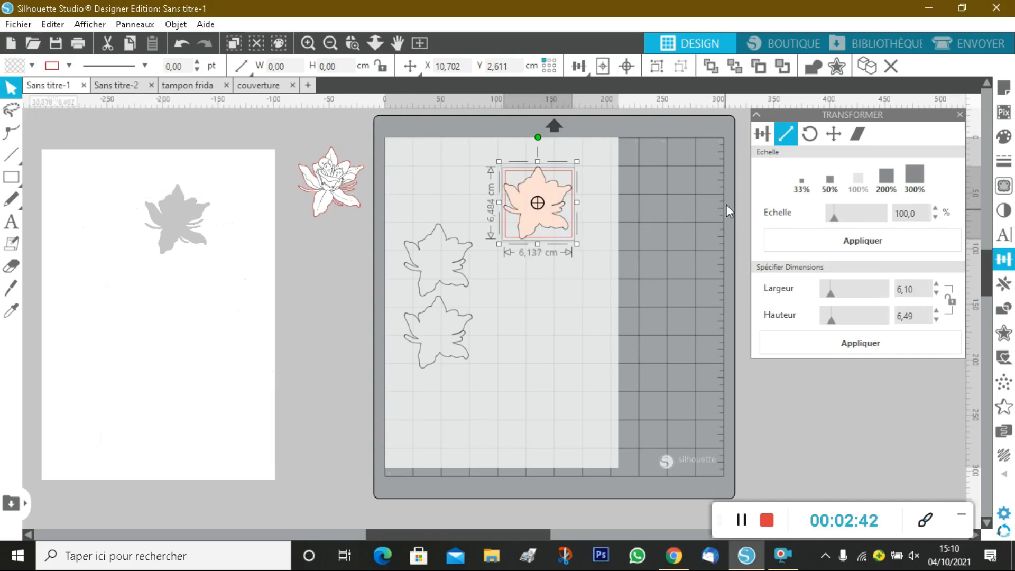
left_click(763, 135)
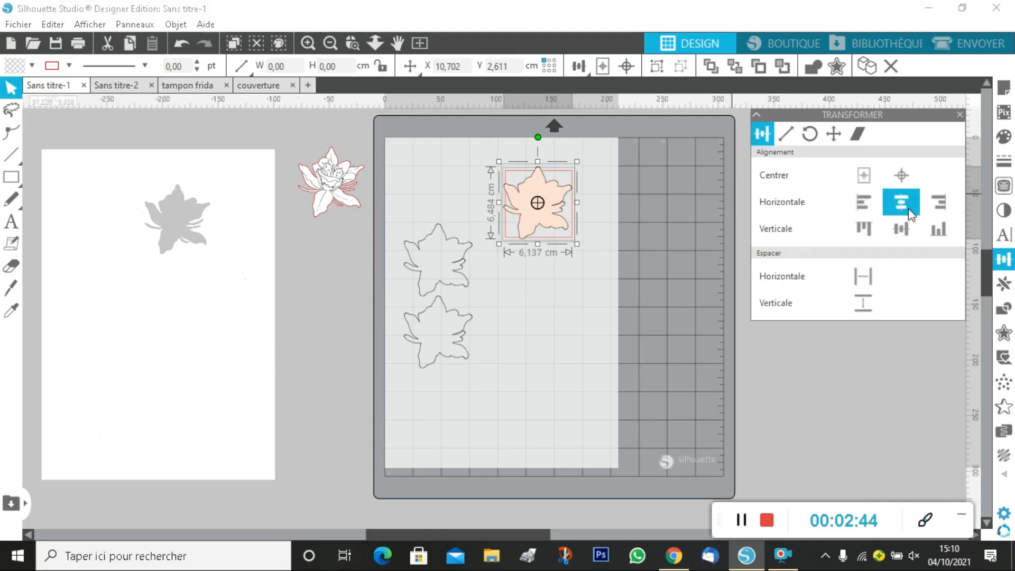
left_click(903, 180)
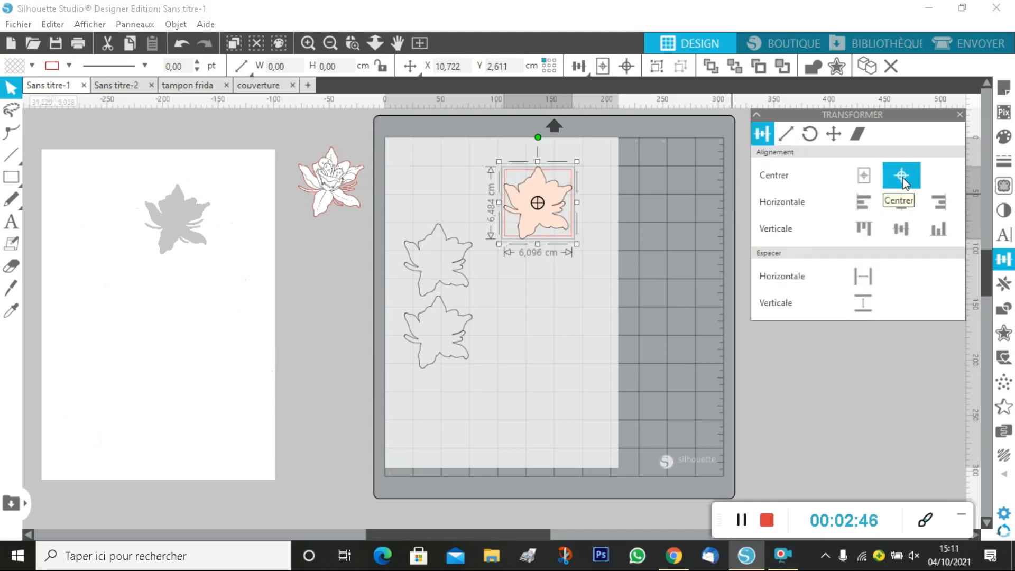
left_click(643, 254)
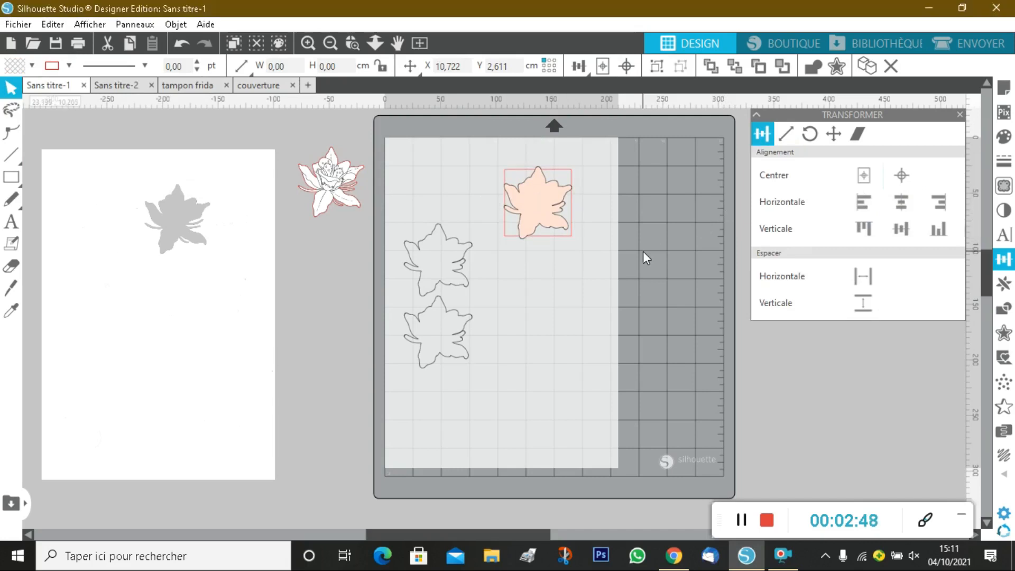
Subtract the peach flower contour from the 6 cm square
left_click(548, 187)
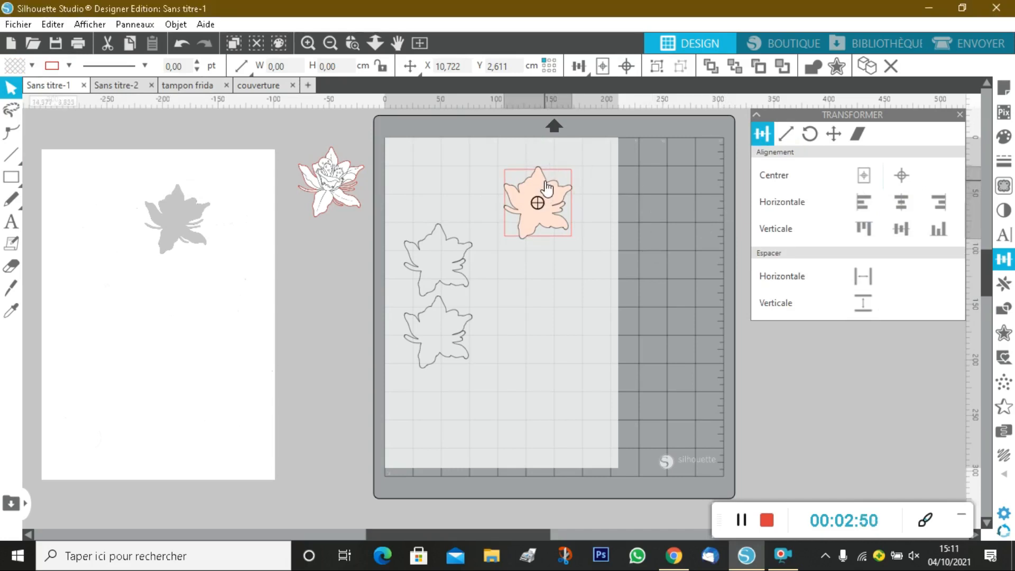
left_click(570, 169, "shift")
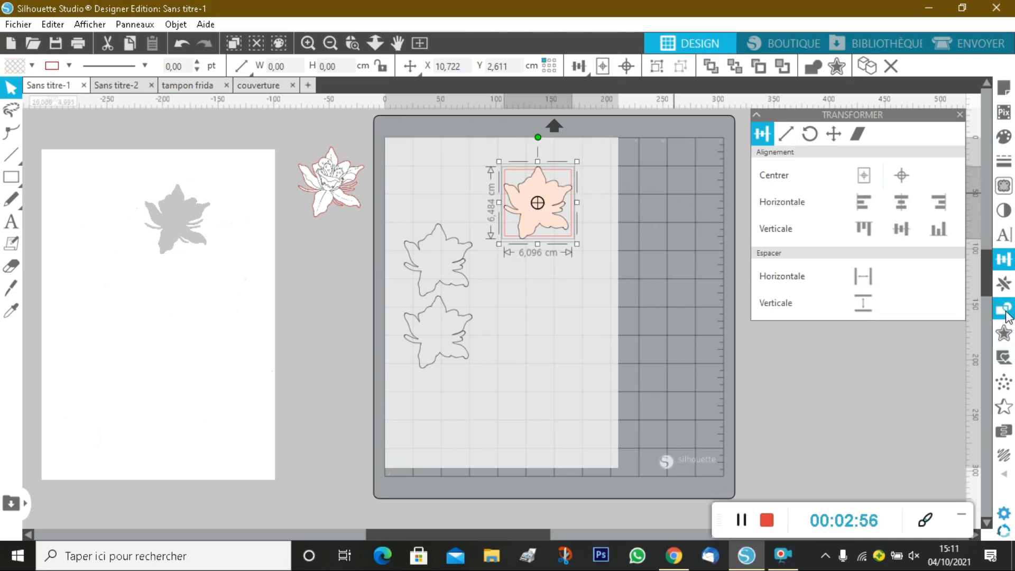
left_click(1005, 311)
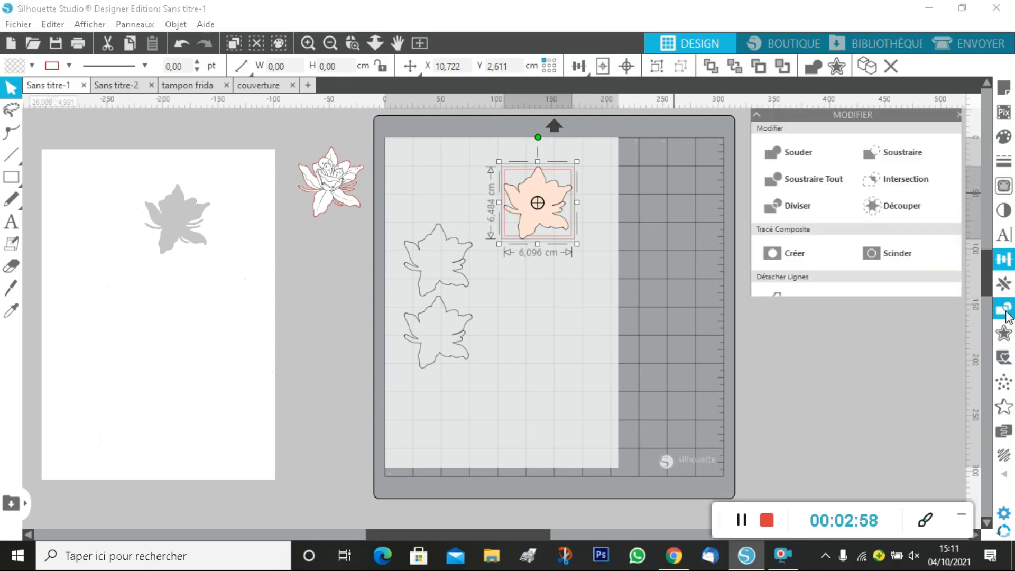
left_click(910, 159)
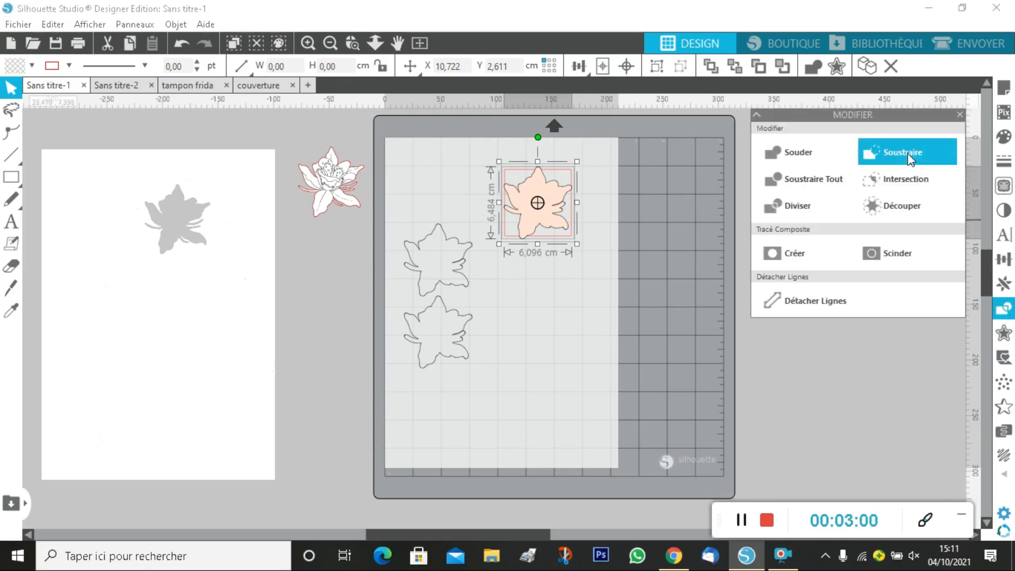
left_click(687, 263)
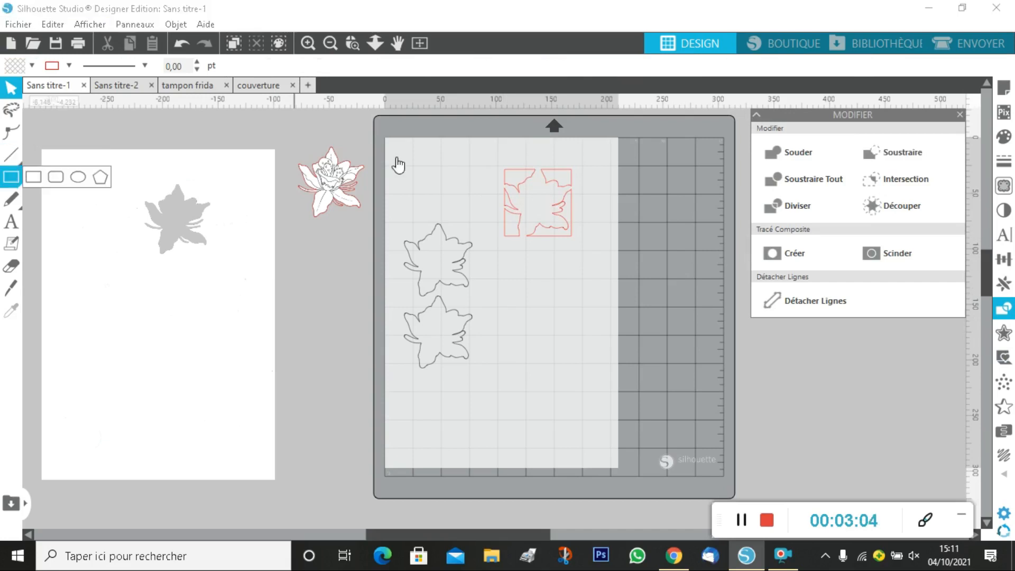
Select all the pieces left from the cut square and group them
left_click(493, 150)
left_click_drag(493, 151, 592, 249)
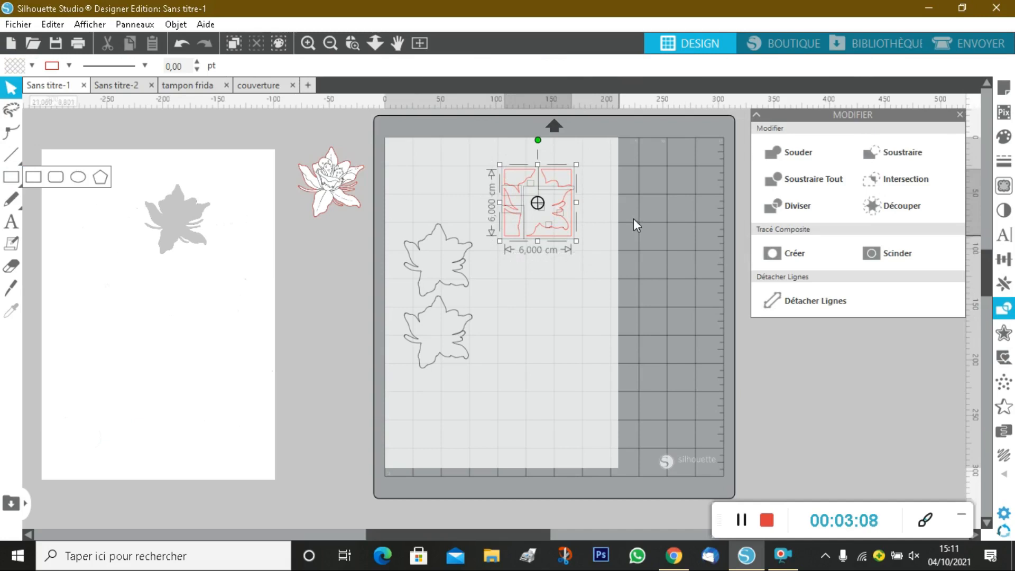
key("i")
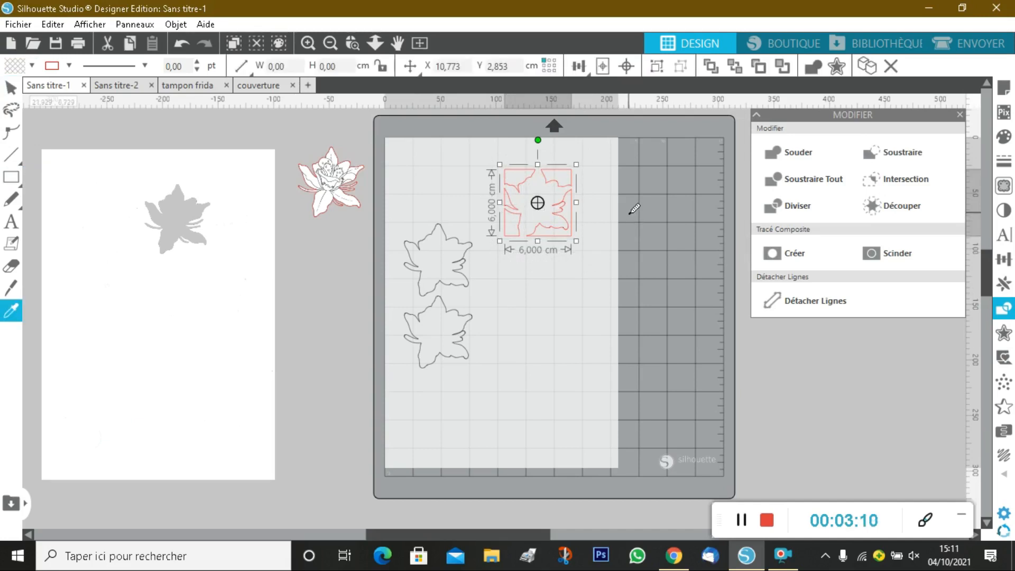
key("v")
Draw a rectangle about 8.5 by 9.4 cm around the grouped pieces and set its width and height to 9 cm
left_click(10, 180)
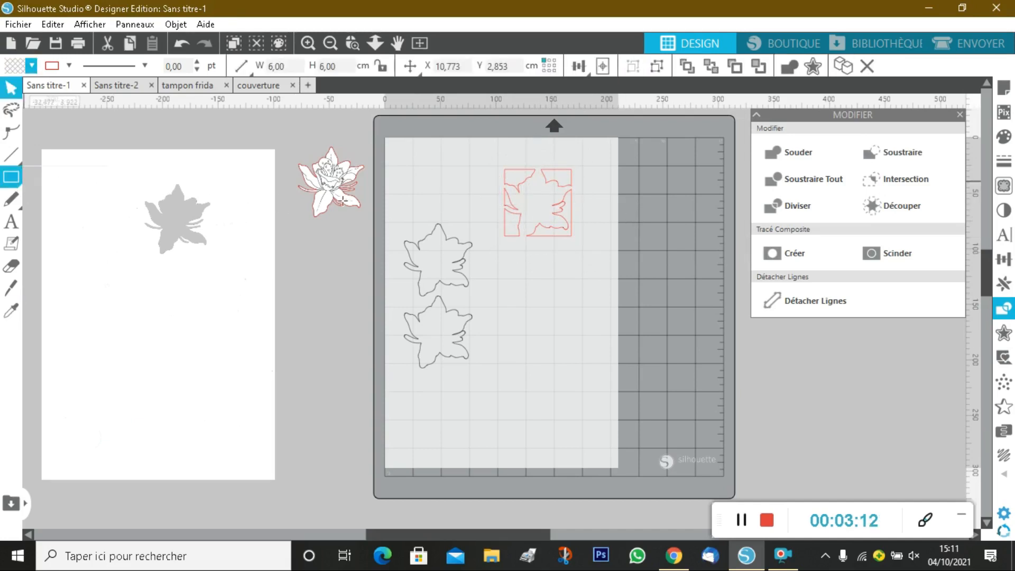
mouse_move(488, 155)
left_mouse_down()
mouse_move(545, 259)
mouse_move(584, 258)
left_mouse_up()
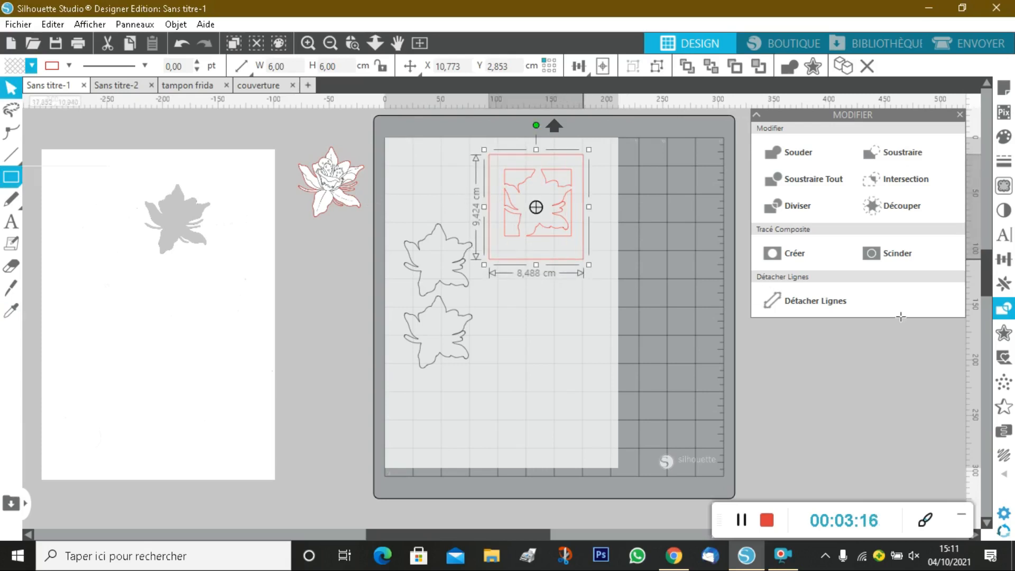
left_click(1004, 259)
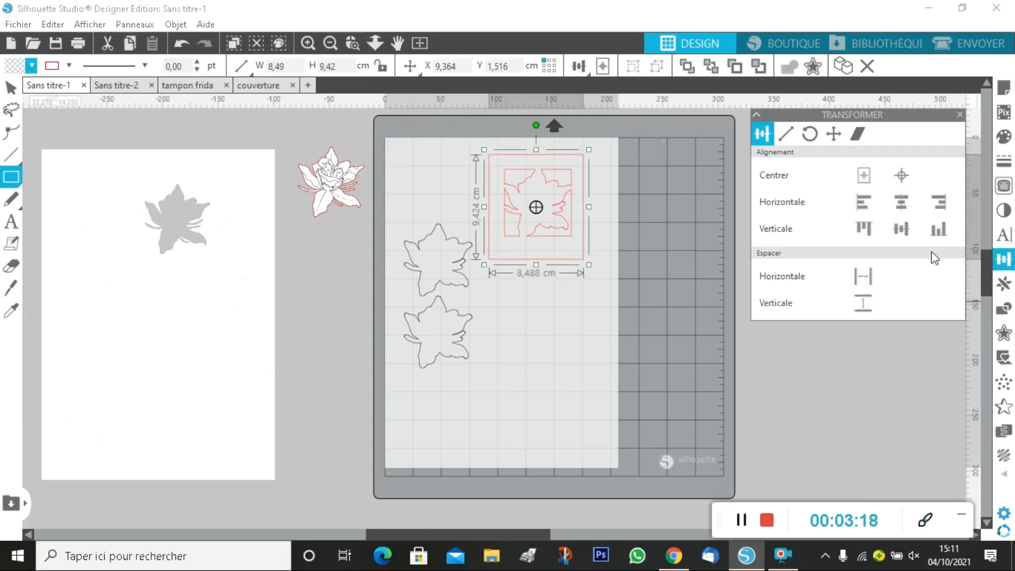
left_click(792, 137)
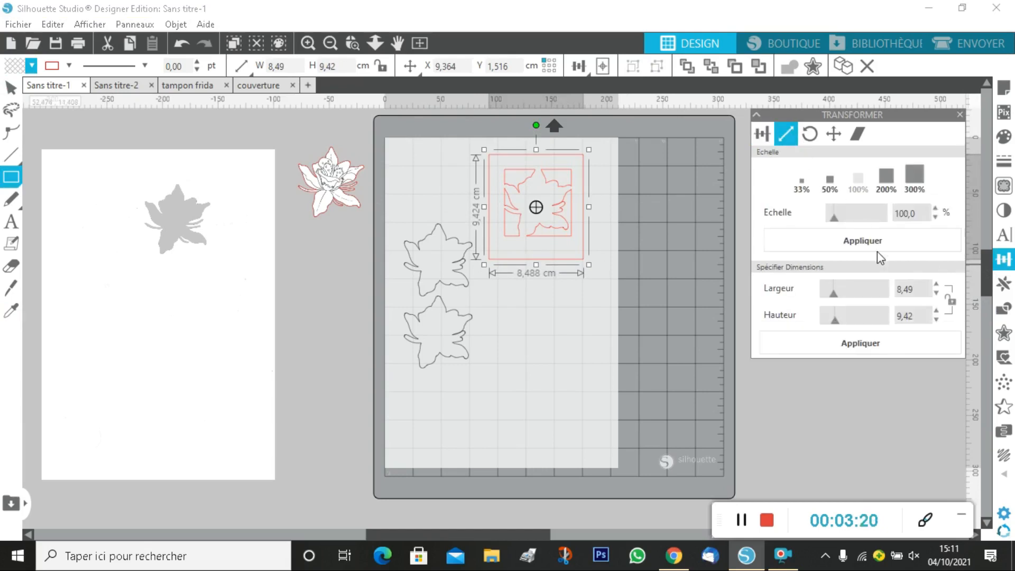
left_click_drag(904, 289, 888, 302)
type("9")
left_click(921, 319)
type("9")
left_click(867, 342)
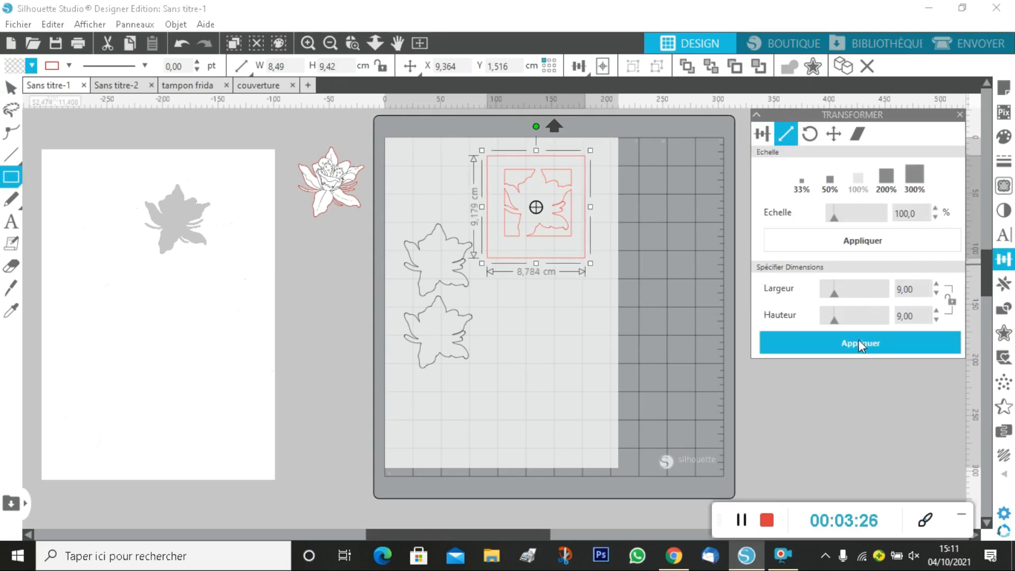
Centre the grouped flower cut-out and the 9 cm square on each other
left_click(10, 92)
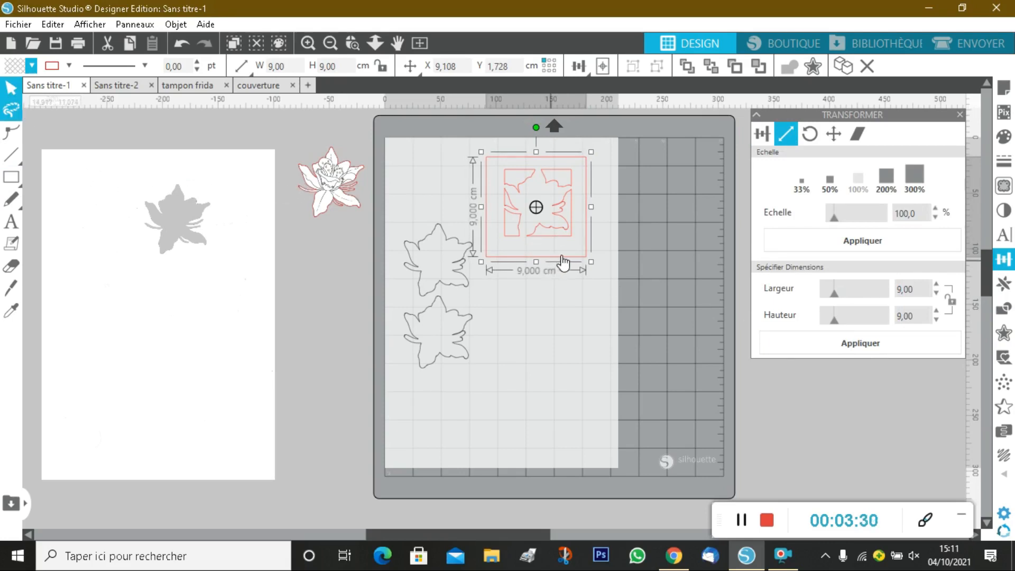
left_click(565, 237, "shift")
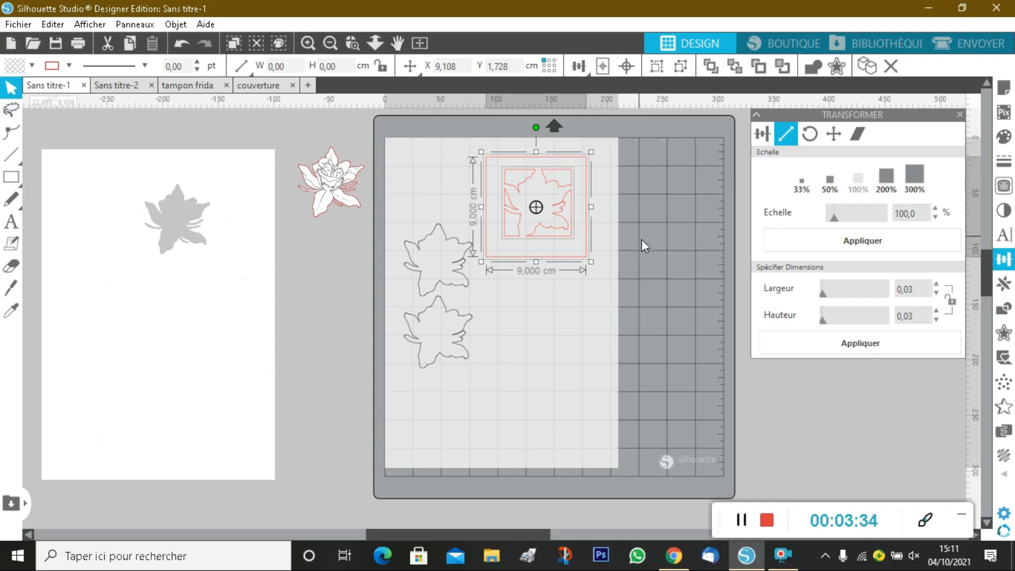
left_click(763, 134)
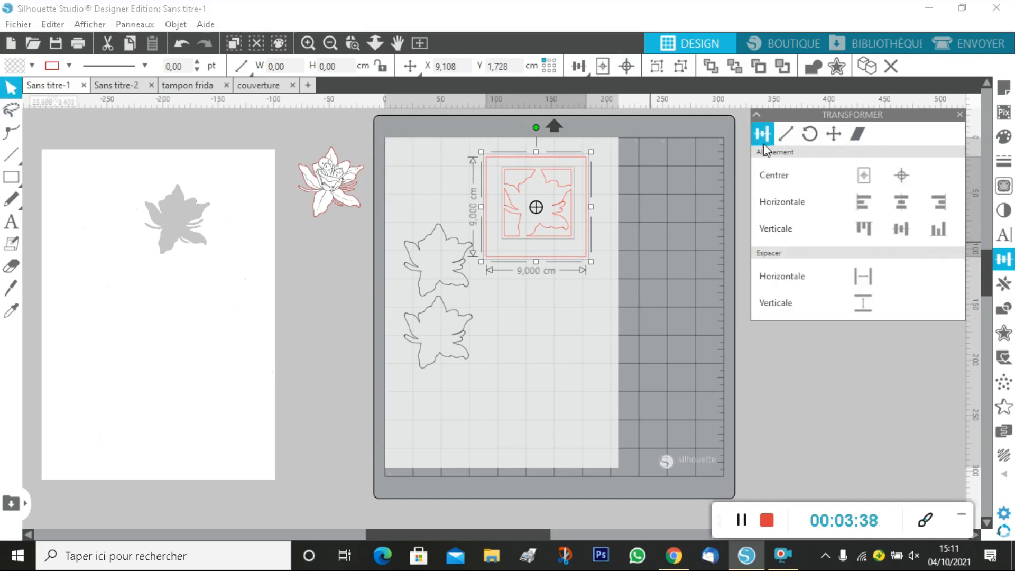
left_click(902, 179)
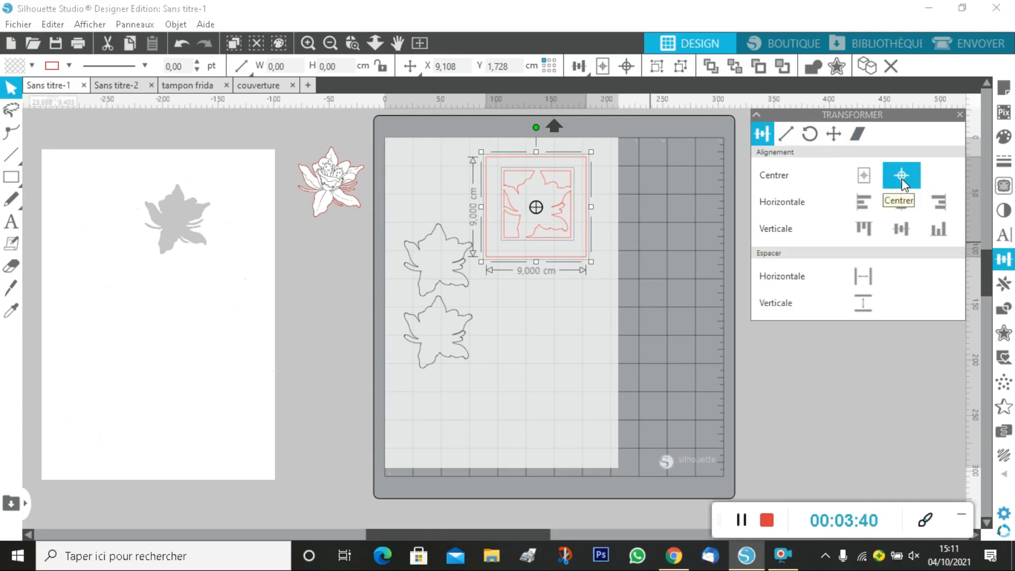
left_click(628, 204)
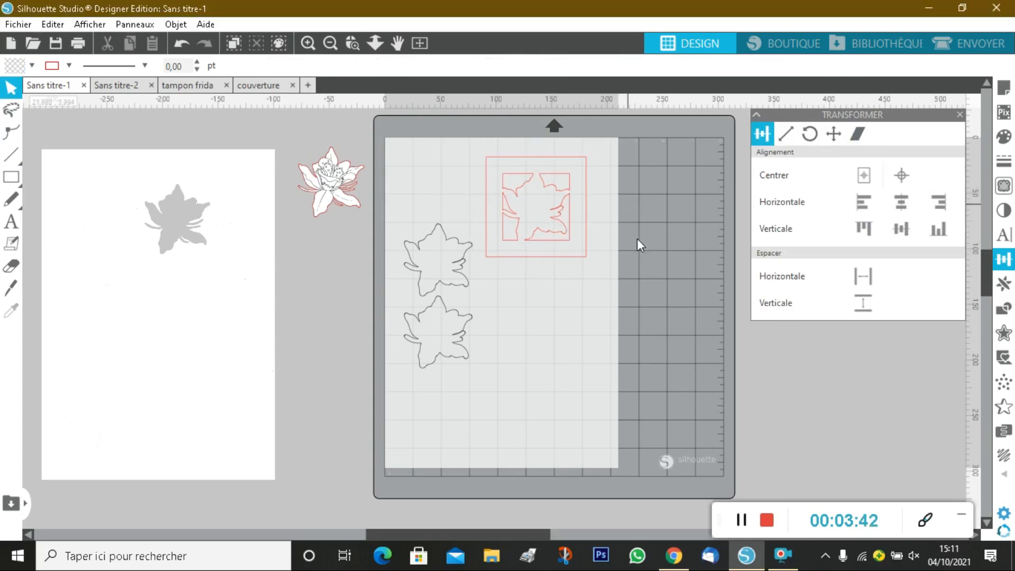
Move the two black flower contours up the page, with the first beside the 9 cm square and the second below it
left_click(465, 284)
left_click_drag(465, 285, 460, 218)
left_click_drag(461, 364, 454, 308)
left_click(450, 309)
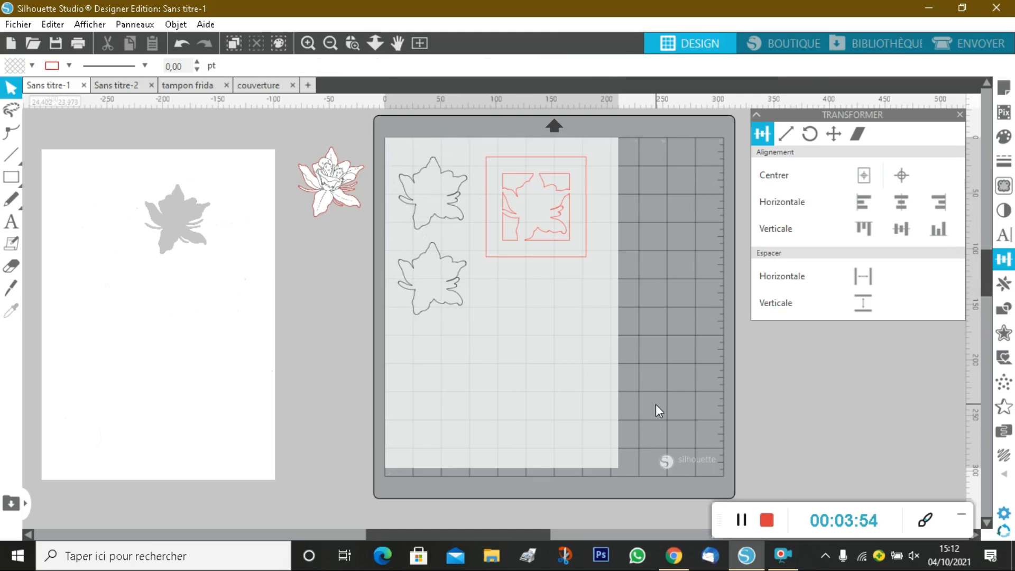
left_click(766, 522)
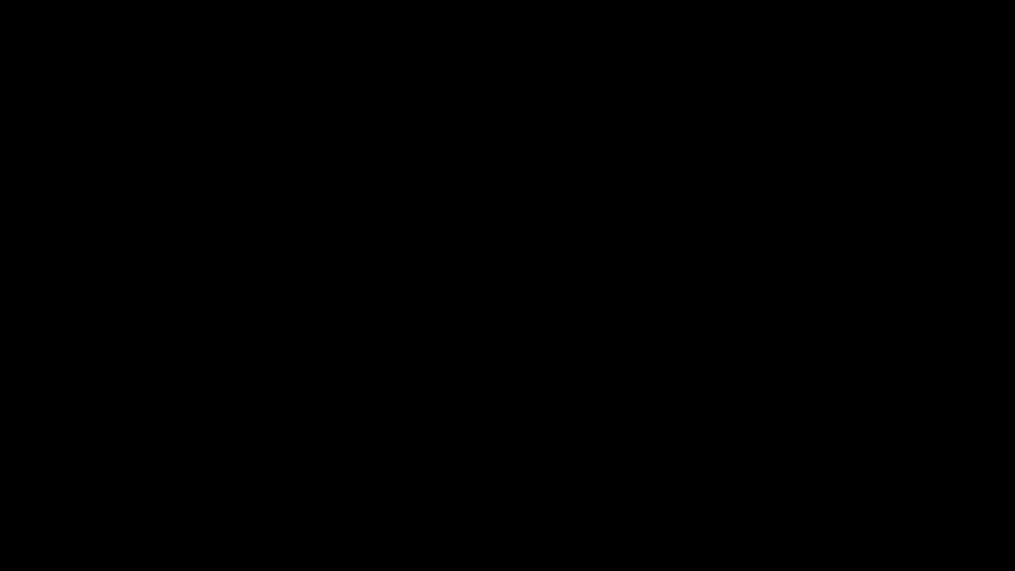